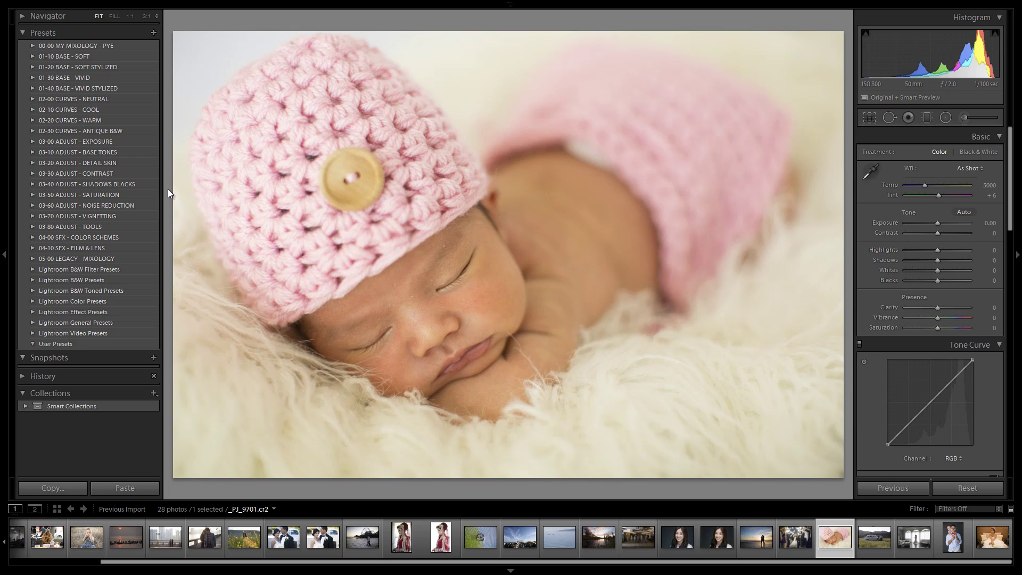
Check the photo's camera and exposure info overlay, cycling it until it is hidden.
{"action": "key", "text": "i"}
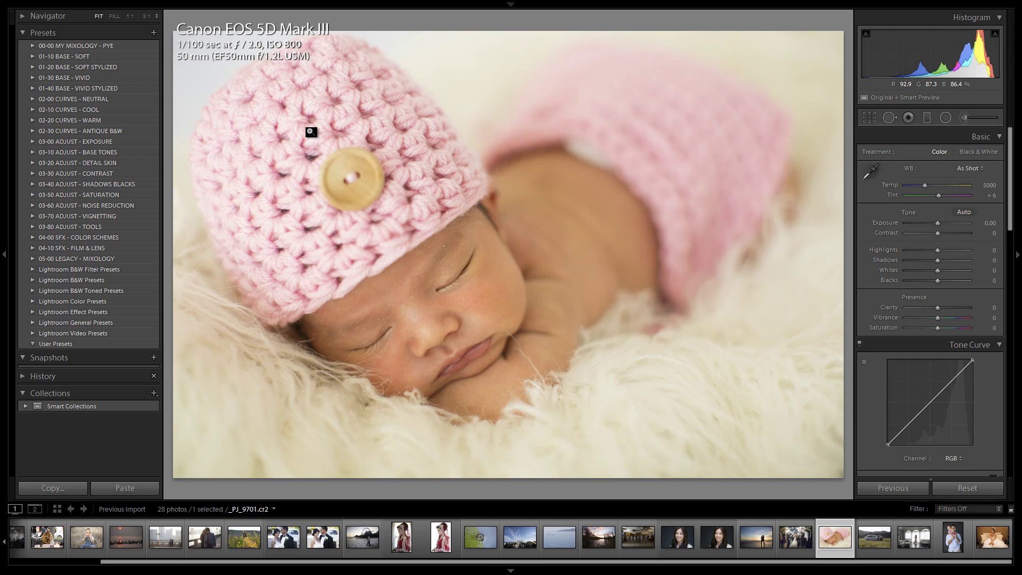
{"action": "key", "text": "i"}
{"action": "key", "text": "i"}
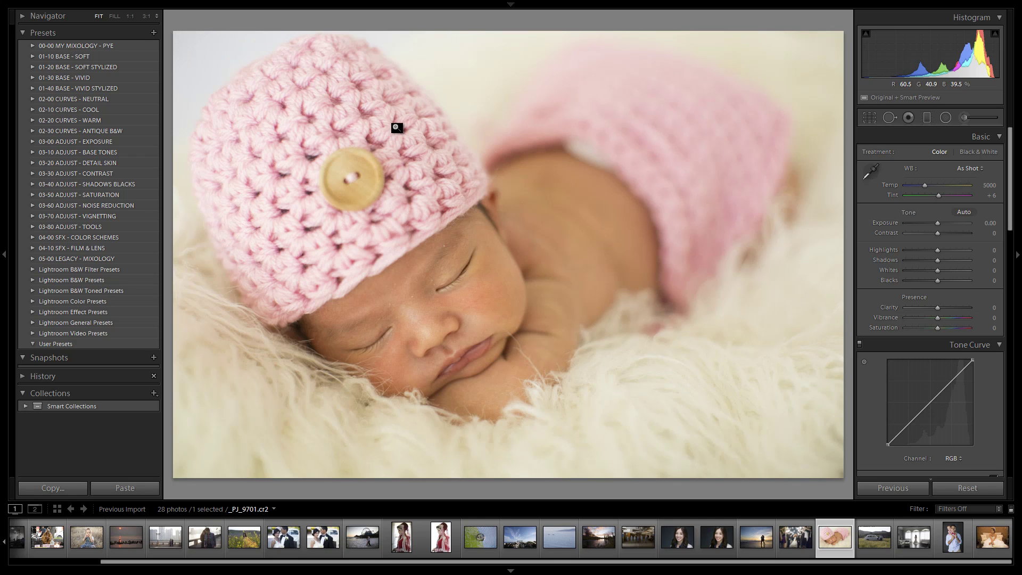
Set a custom white balance by sampling the pale fur blanket below the baby's arm as the target neutral.
{"action": "left_click", "coordinate": [872, 171]}
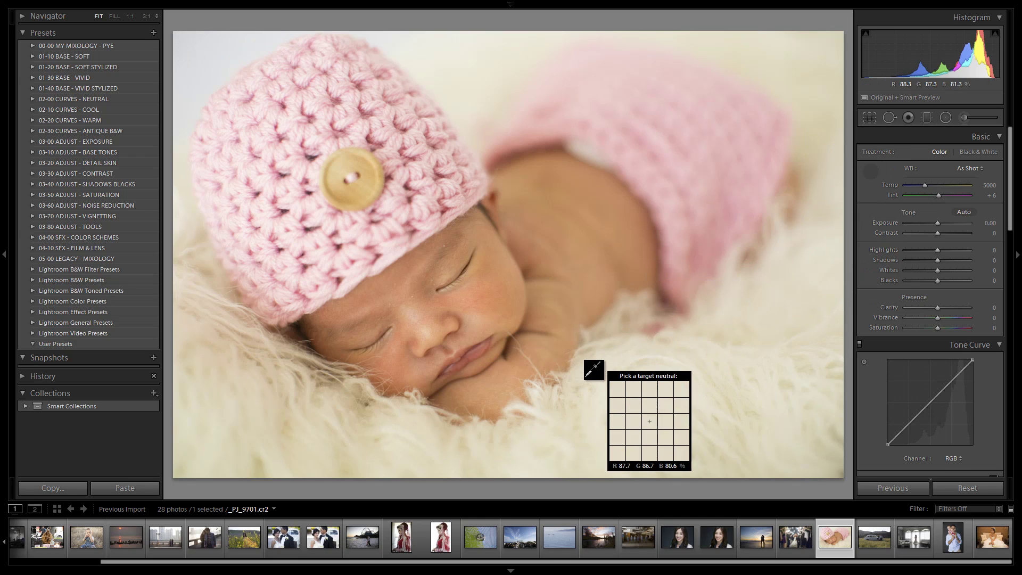
{"action": "left_click", "coordinate": [605, 400]}
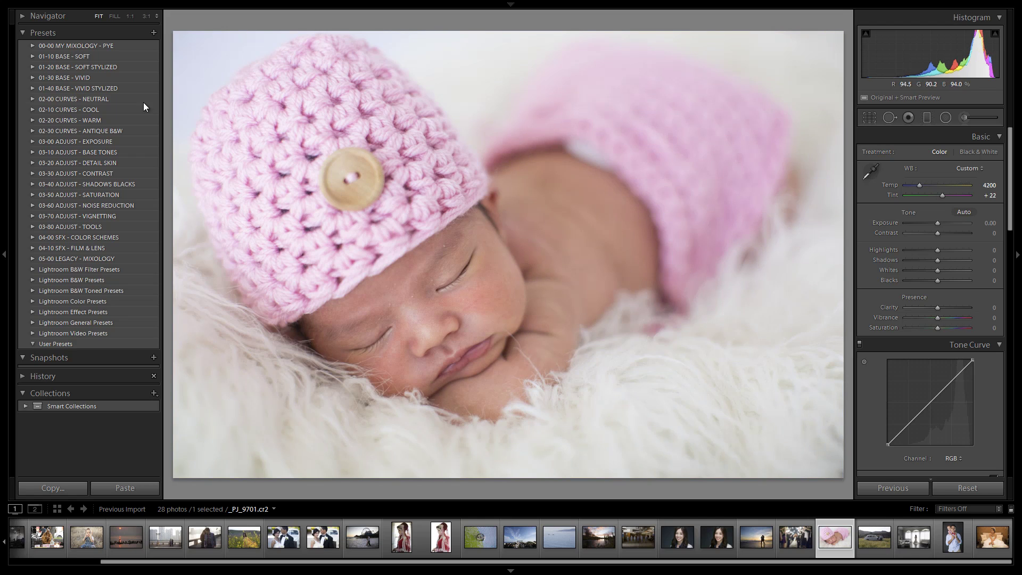
Compare the B&W presets in 01-10 BASE - SOFT, apply 12b. Super Soft - B&W, and raise Exposure to +0.50.
{"action": "left_click", "coordinate": [33, 56]}
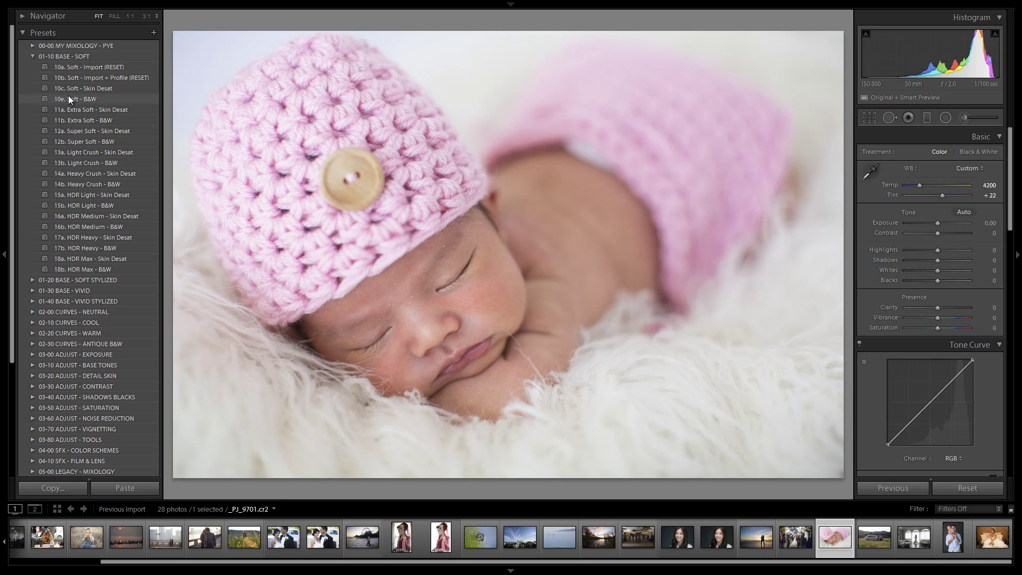
{"action": "left_click", "coordinate": [85, 96]}
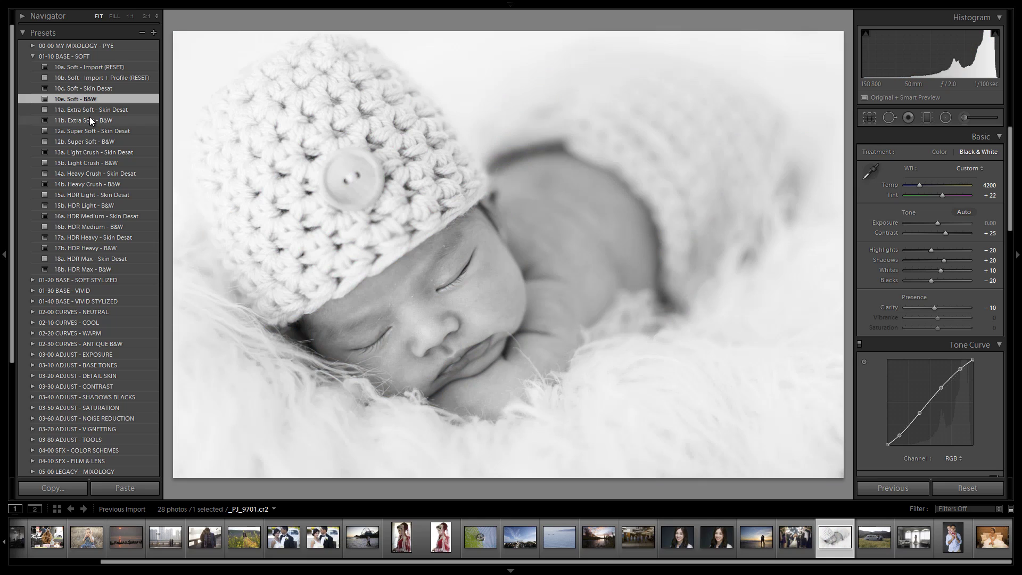
{"action": "left_click", "coordinate": [89, 118]}
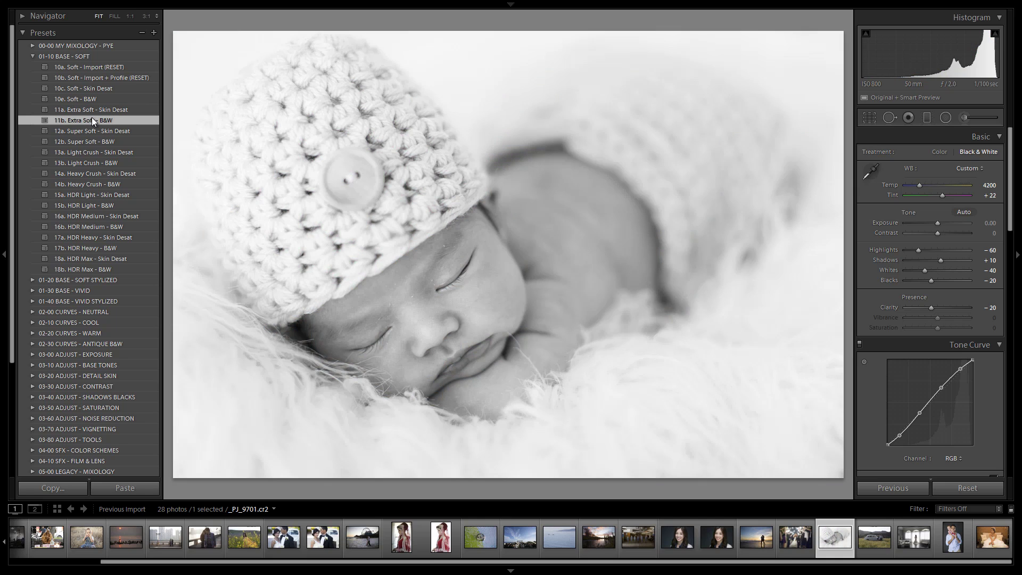
{"action": "left_click", "coordinate": [99, 144]}
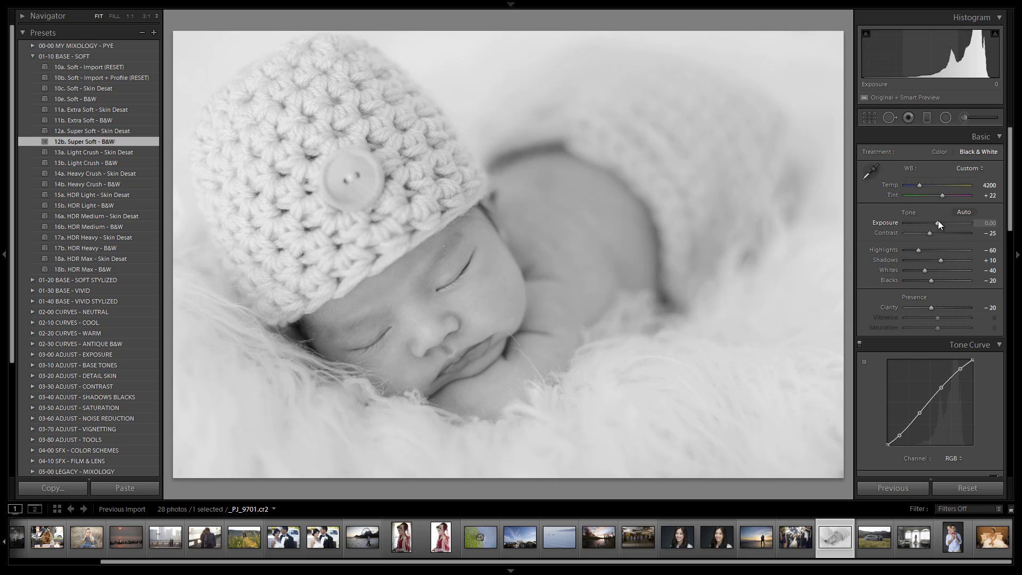
{"action": "left_click_drag", "start_coordinate": [938, 221], "coordinate": [941, 223]}
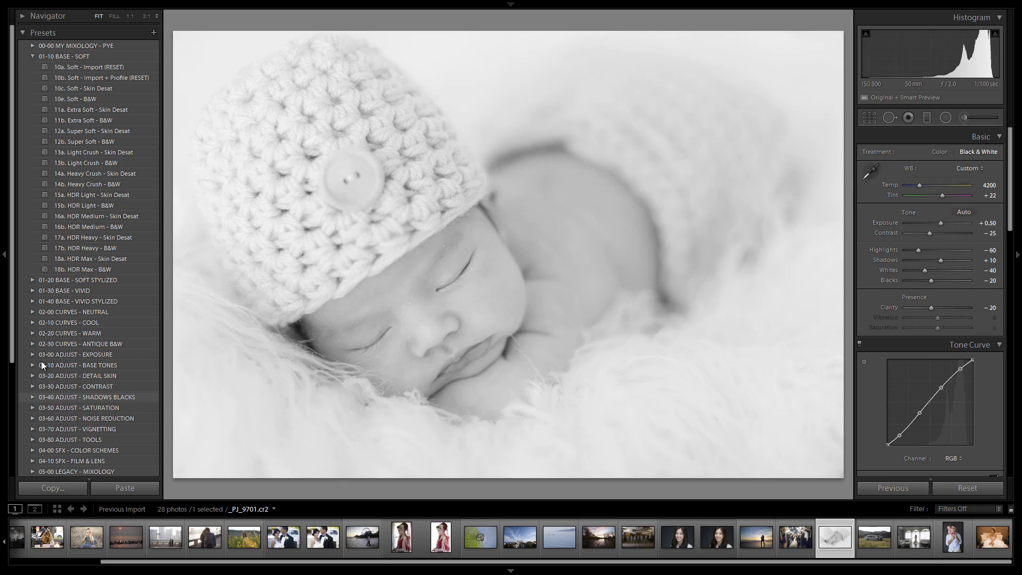
{"action": "left_click", "coordinate": [32, 56]}
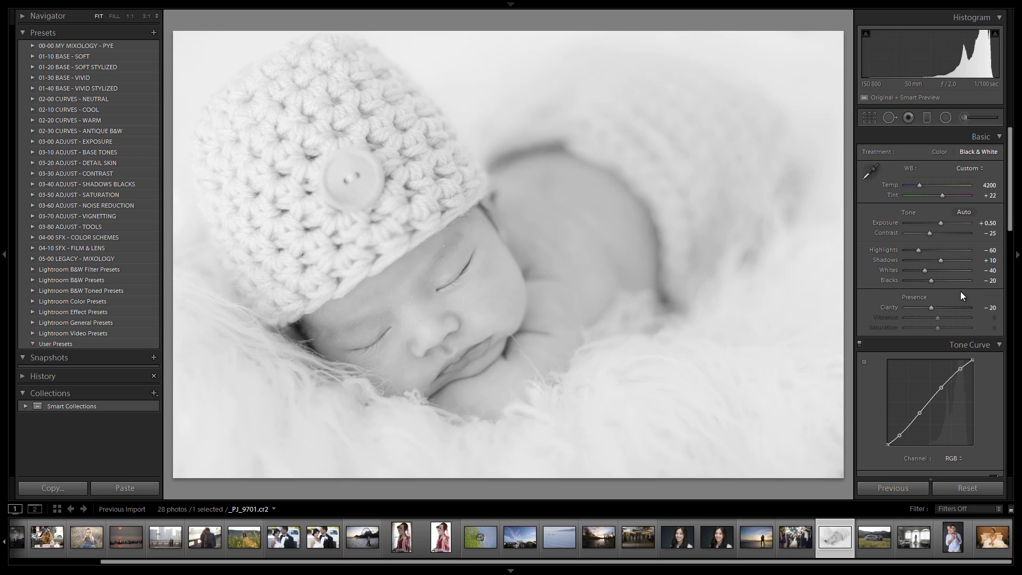
Review the applied preset's tone curve, black and white mix, sharpening, noise reduction, lens vignetting and effects settings.
{"action": "scroll", "coordinate": [960, 292], "scroll_direction": "down", "scroll_amount": 3}
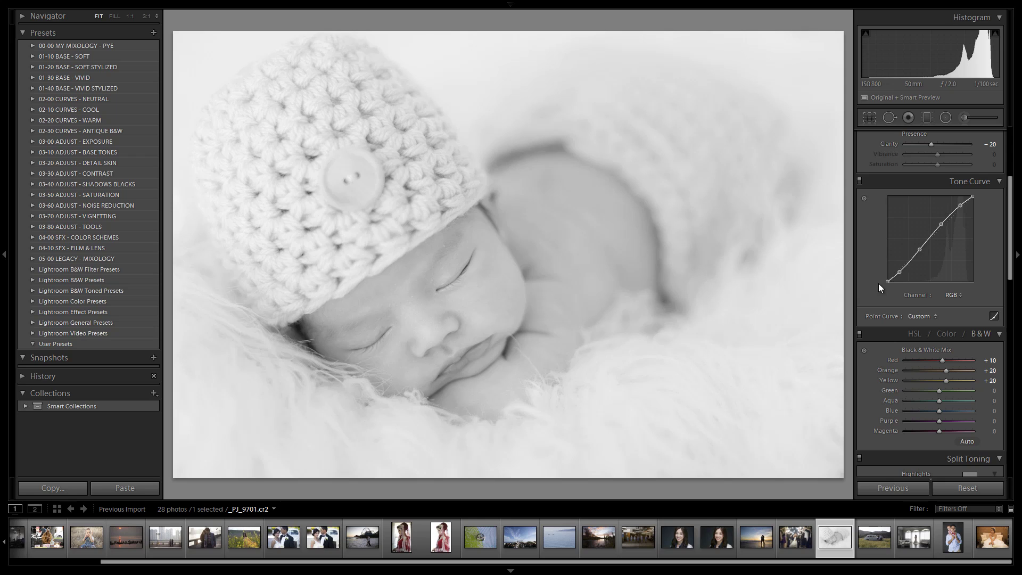
{"action": "scroll", "coordinate": [992, 220], "scroll_direction": "down", "scroll_amount": 2}
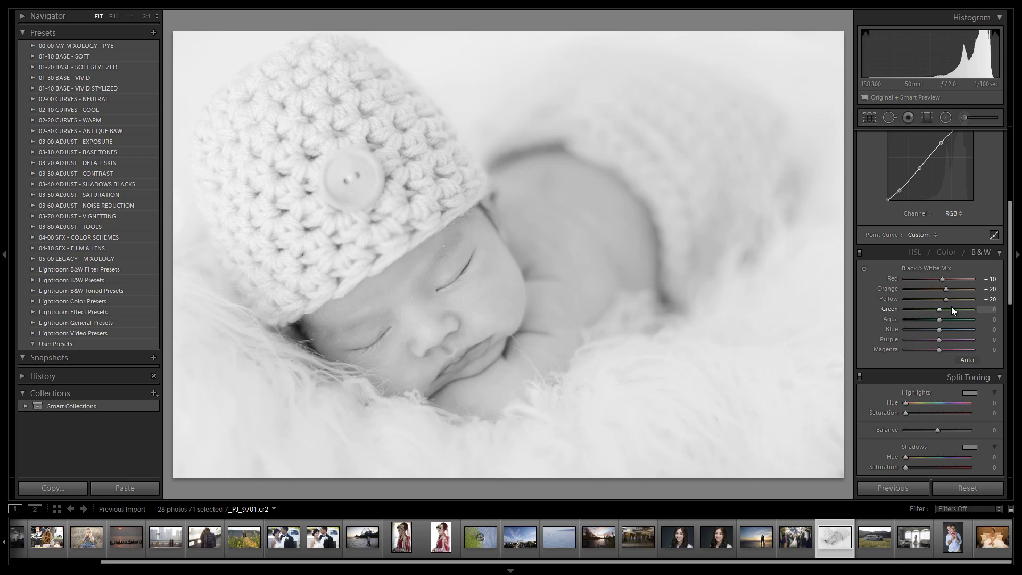
{"action": "scroll", "coordinate": [950, 306], "scroll_direction": "down", "scroll_amount": 5}
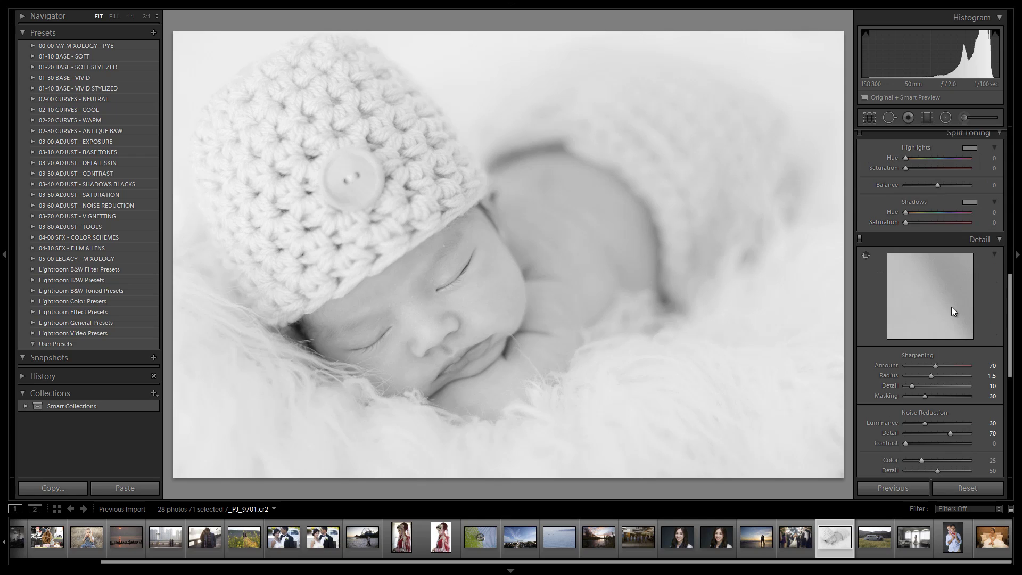
{"action": "scroll", "coordinate": [940, 282], "scroll_direction": "down", "scroll_amount": 3}
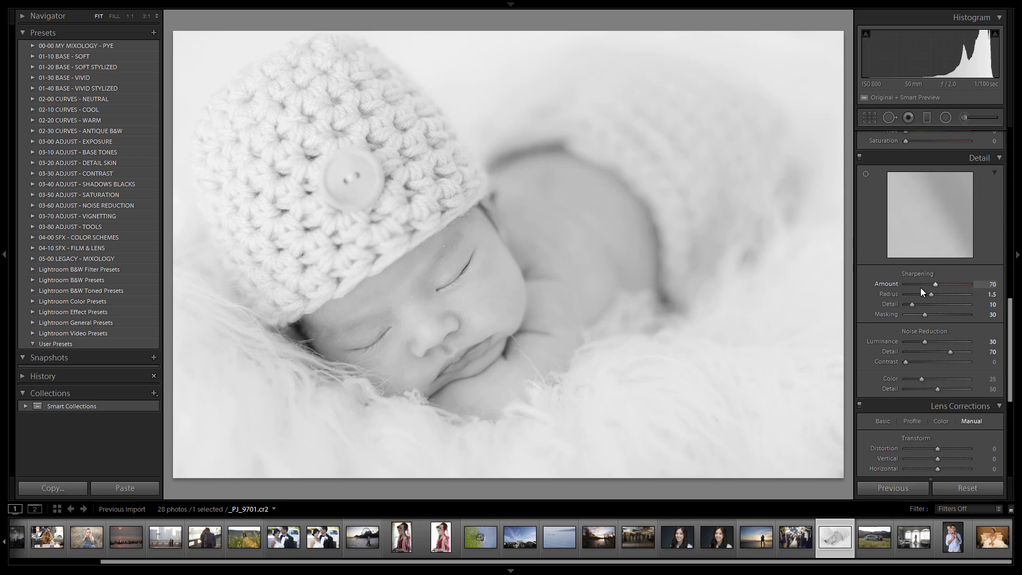
{"action": "scroll", "coordinate": [954, 298], "scroll_direction": "down", "scroll_amount": 3}
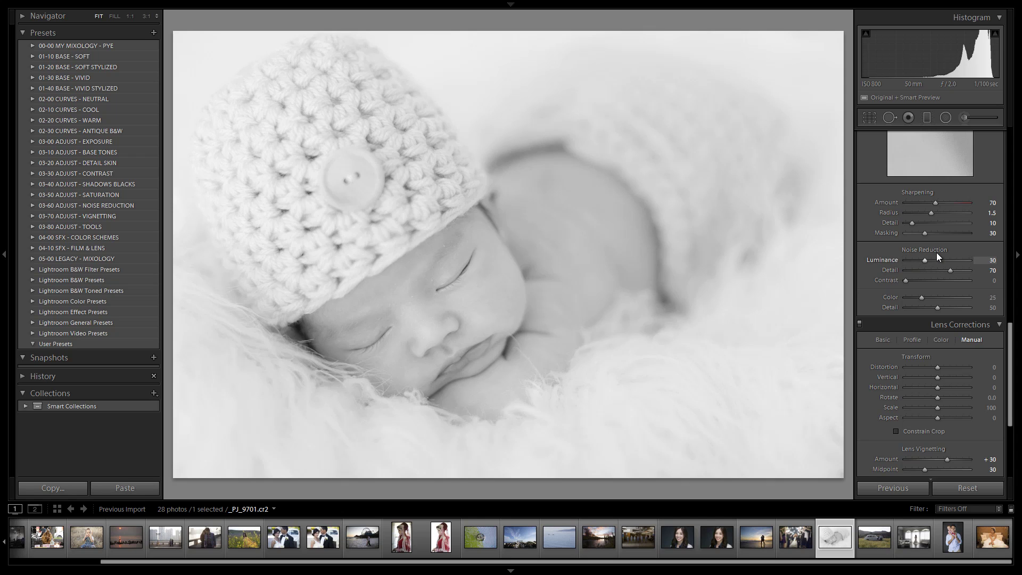
{"action": "scroll", "coordinate": [953, 248], "scroll_direction": "down", "scroll_amount": 3}
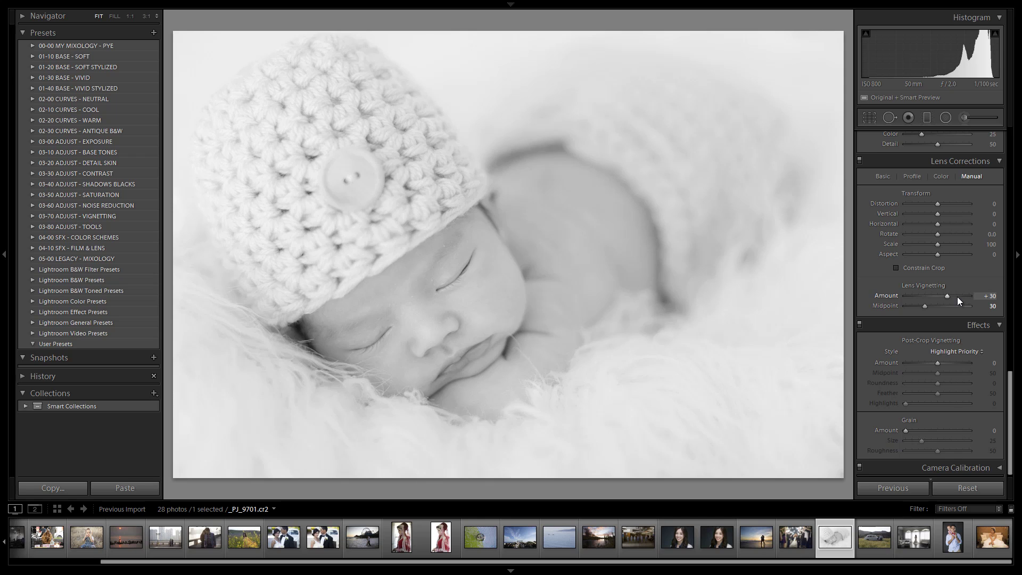
{"action": "scroll", "coordinate": [916, 306], "scroll_direction": "down", "scroll_amount": 1}
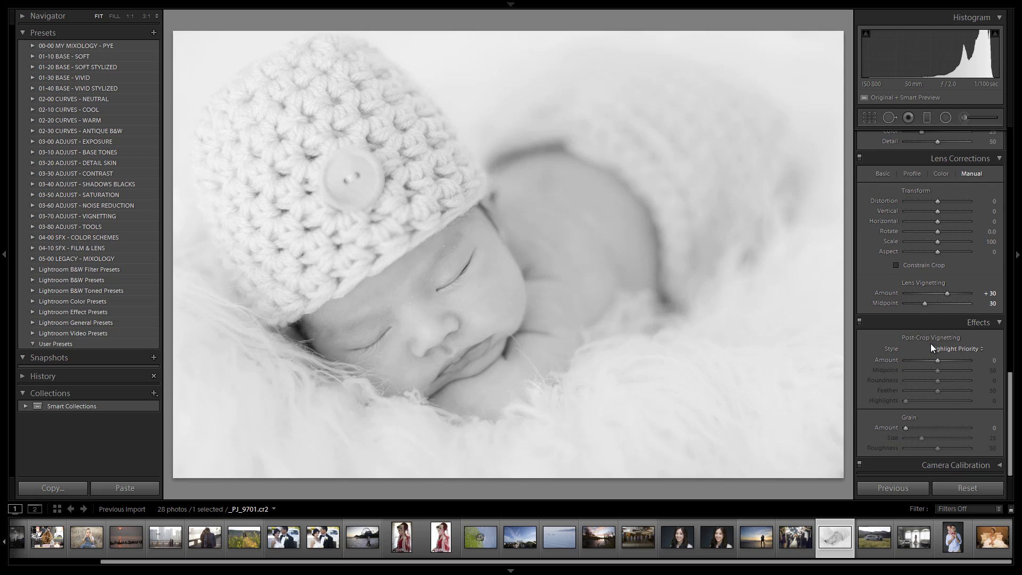
{"action": "scroll", "coordinate": [930, 348], "scroll_direction": "up", "scroll_amount": 10}
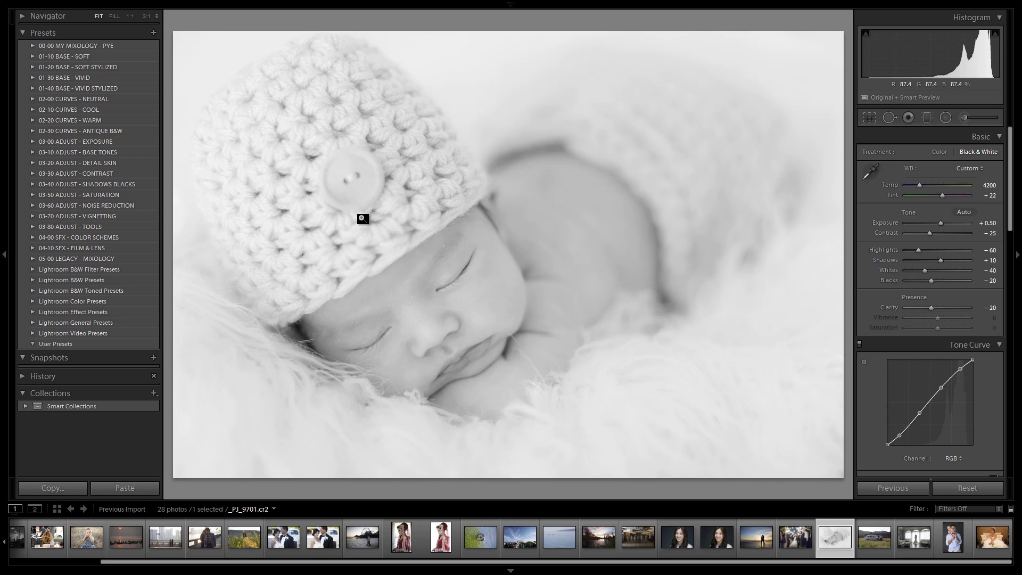
Compare the edited black and white photo with its original version several times.
{"action": "key", "text": "backslash"}
{"action": "key", "text": "backslash"}
{"action": "key", "text": "backslash"}
{"action": "key", "text": "backslash"}
{"action": "key", "text": "backslash"}
{"action": "key", "text": "backslash"}
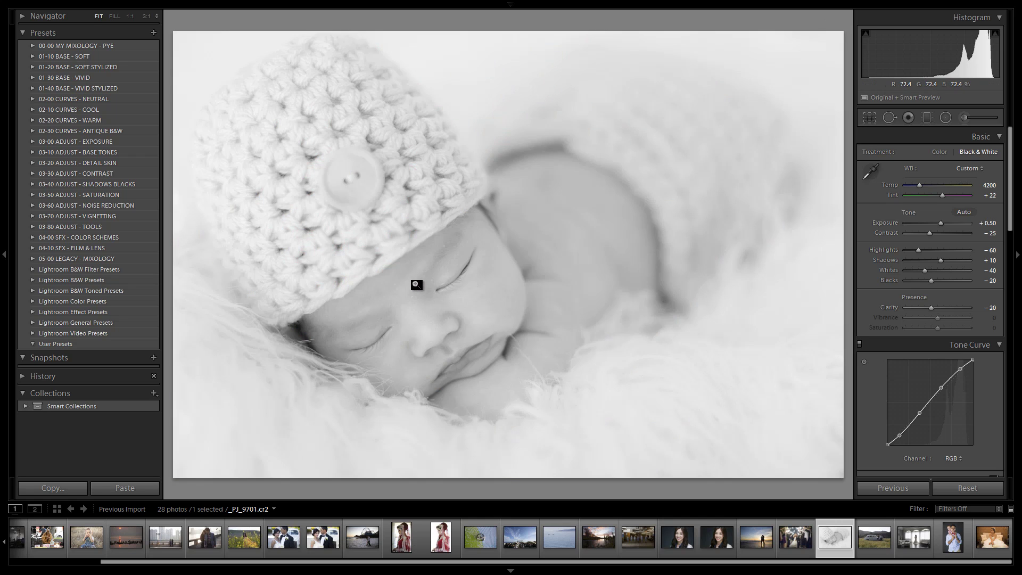
Heal the bright skin flake at the upper eyebrow with Spot Removal at size 19, sampling from the brow skin right beside it.
{"action": "left_click", "coordinate": [417, 284]}
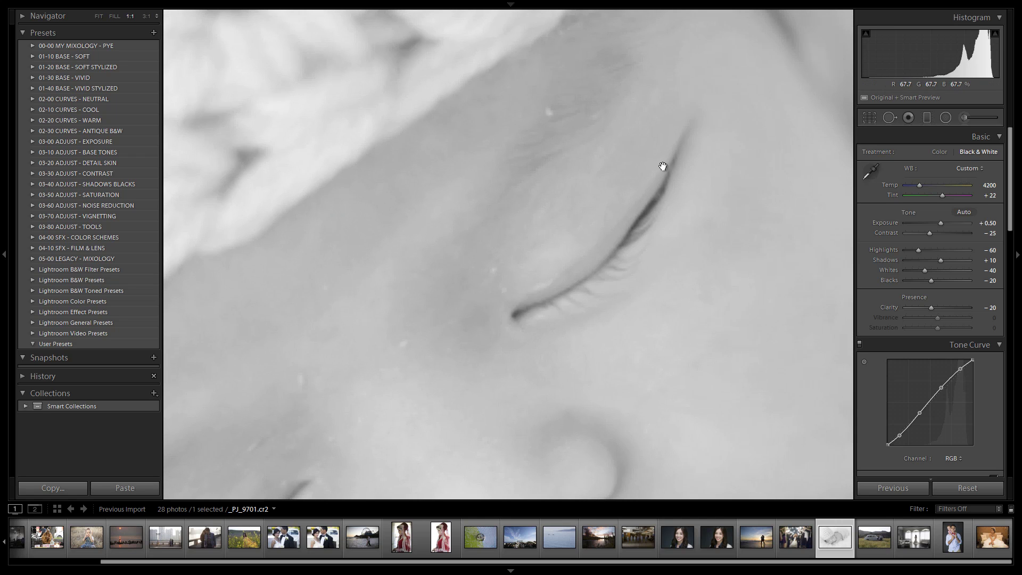
{"action": "left_click", "coordinate": [889, 117]}
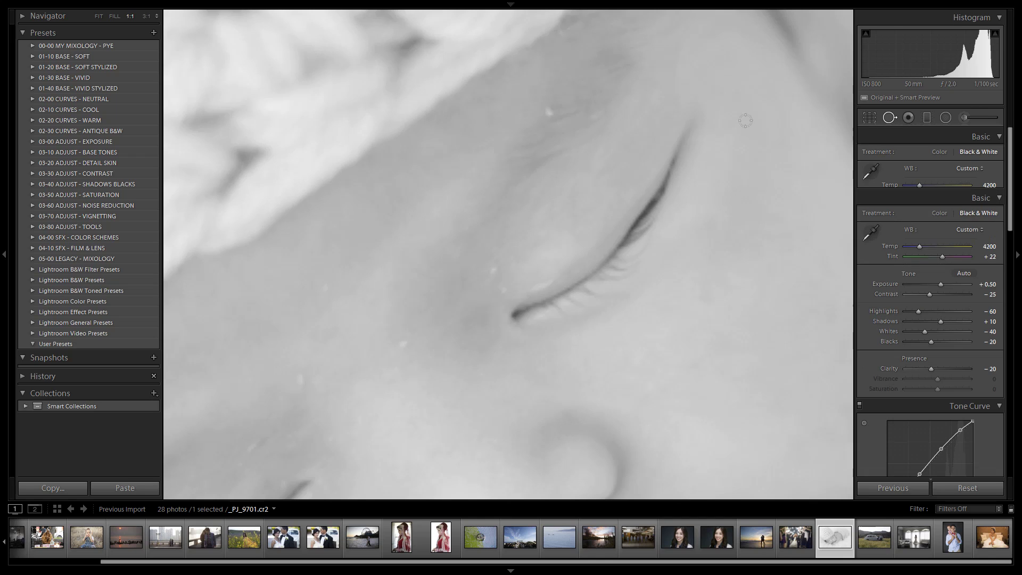
{"action": "left_click", "coordinate": [549, 112]}
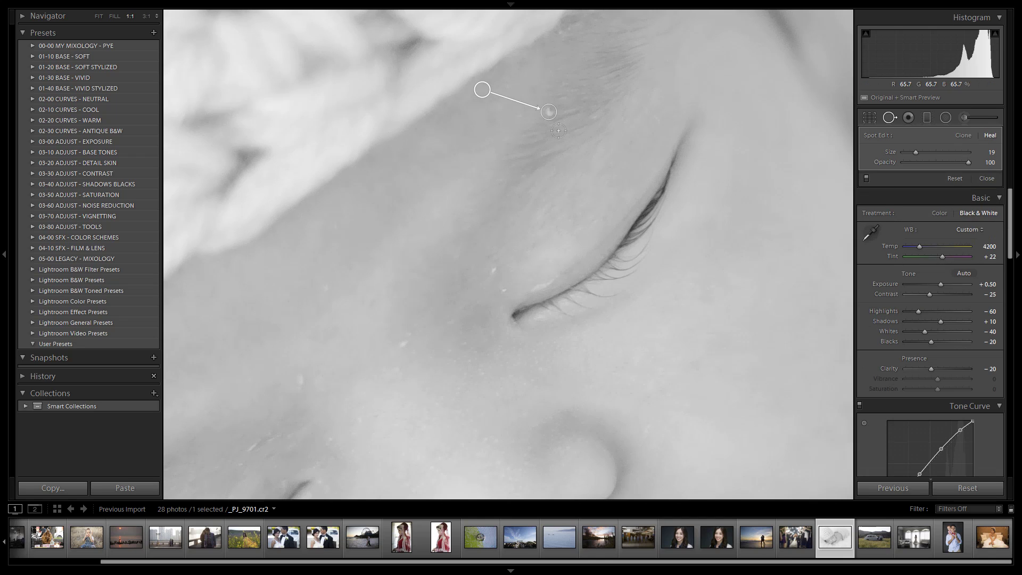
{"action": "left_click_drag", "start_coordinate": [483, 89], "coordinate": [539, 128]}
Heal the small skin flakes around the inner corner of the upper eye and on the bridge of the nose.
{"action": "left_click_drag", "start_coordinate": [593, 170], "coordinate": [627, 187]}
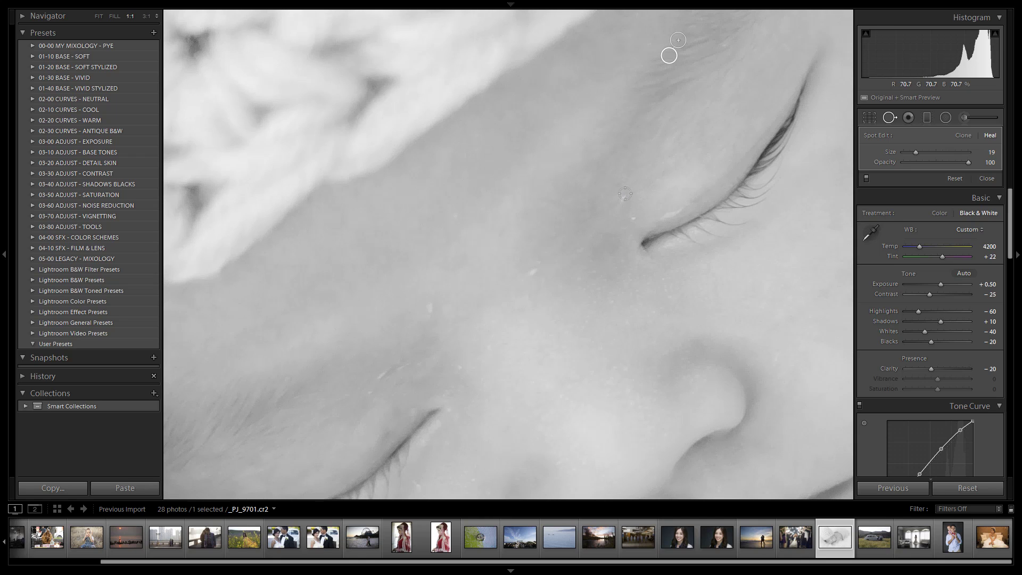
{"action": "left_click", "coordinate": [621, 197]}
{"action": "left_click", "coordinate": [634, 217]}
{"action": "left_click", "coordinate": [673, 210]}
{"action": "mouse_move", "coordinate": [691, 208]}
{"action": "left_mouse_down"}
{"action": "mouse_move", "coordinate": [677, 203]}
{"action": "mouse_move", "coordinate": [695, 198]}
{"action": "left_mouse_up"}
{"action": "left_click", "coordinate": [533, 274]}
Reduce the healing brush to size 14 and heal the flakes between the brows and above the lower eye's inner corner.
{"action": "left_click_drag", "start_coordinate": [523, 301], "coordinate": [605, 222]}
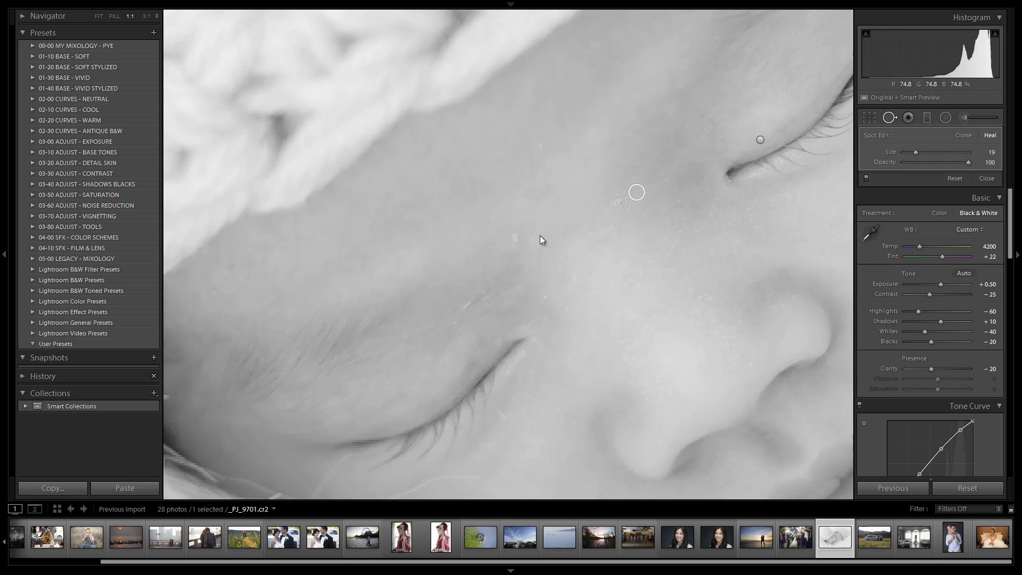
{"action": "scroll", "coordinate": [519, 234], "scroll_direction": "down", "scroll_amount": 3}
{"action": "left_click", "coordinate": [513, 236]}
{"action": "scroll", "coordinate": [467, 302], "scroll_direction": "down", "scroll_amount": 2}
{"action": "left_click", "coordinate": [474, 313]}
{"action": "left_click", "coordinate": [490, 294]}
{"action": "left_click", "coordinate": [505, 295]}
{"action": "left_click", "coordinate": [453, 323]}
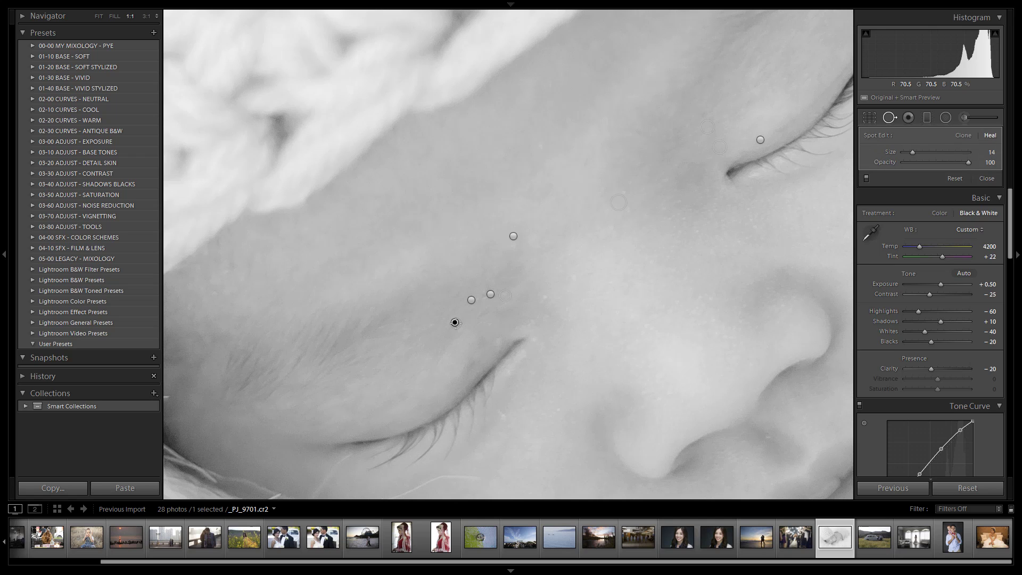
Heal the marks beside the nose bridge and around the lower eye, moving the nose-bridge spot's source closer to it.
{"action": "left_click", "coordinate": [547, 296]}
{"action": "left_click_drag", "start_coordinate": [547, 355], "coordinate": [565, 241]}
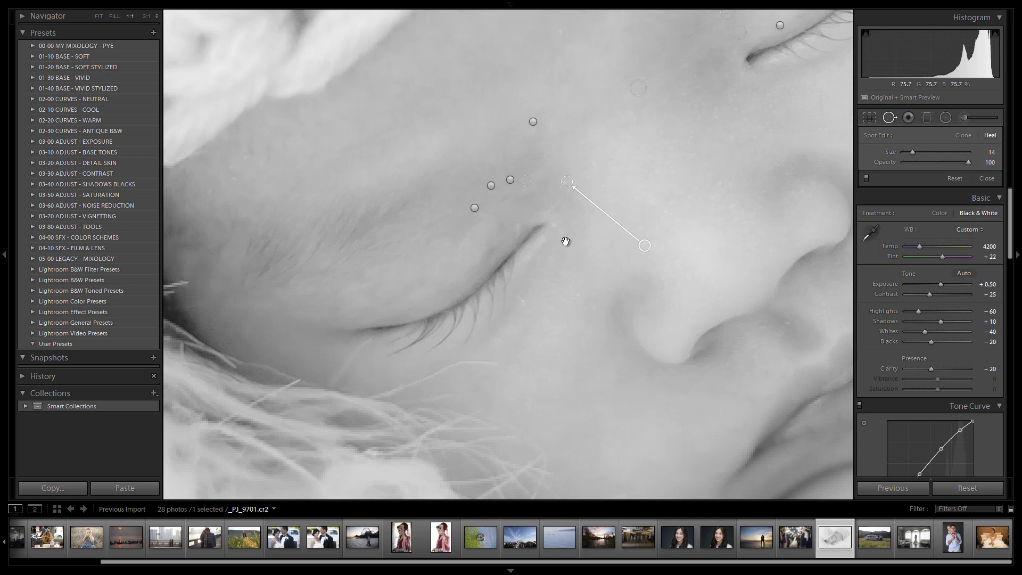
{"action": "left_click_drag", "start_coordinate": [644, 246], "coordinate": [582, 197]}
{"action": "left_click", "coordinate": [556, 224]}
{"action": "left_click", "coordinate": [520, 299]}
Brush over the two stray hairs below the lower eye with Heal at size 9, and fine-tune the longer stroke's source position.
{"action": "scroll", "coordinate": [371, 339], "scroll_direction": "down", "scroll_amount": 5}
{"action": "left_click_drag", "start_coordinate": [372, 339], "coordinate": [331, 383]}
{"action": "scroll", "coordinate": [497, 266], "scroll_direction": "down", "scroll_amount": 3}
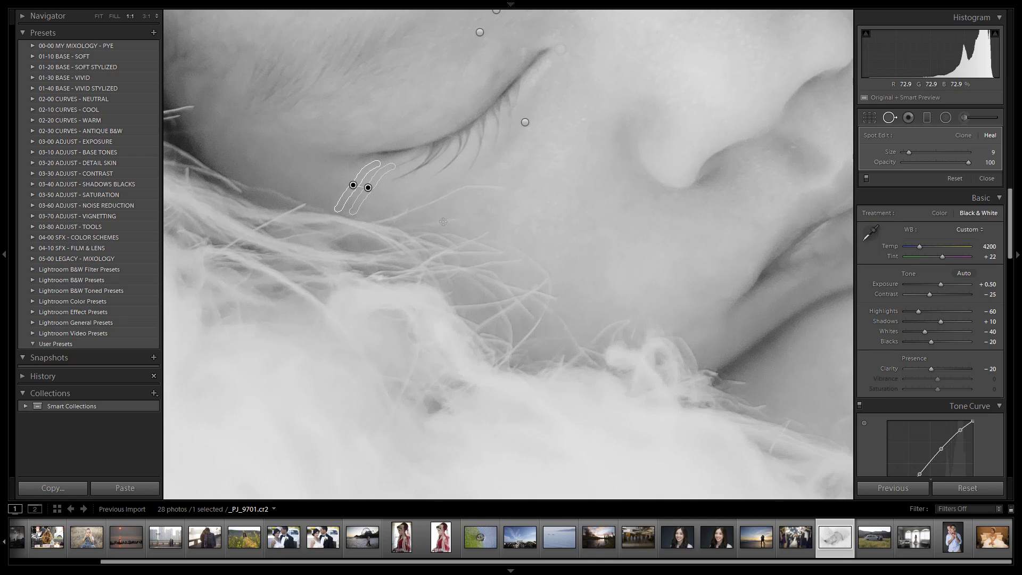
{"action": "mouse_move", "coordinate": [386, 217]}
{"action": "left_mouse_down"}
{"action": "mouse_move", "coordinate": [463, 190]}
{"action": "mouse_move", "coordinate": [507, 188]}
{"action": "left_mouse_up"}
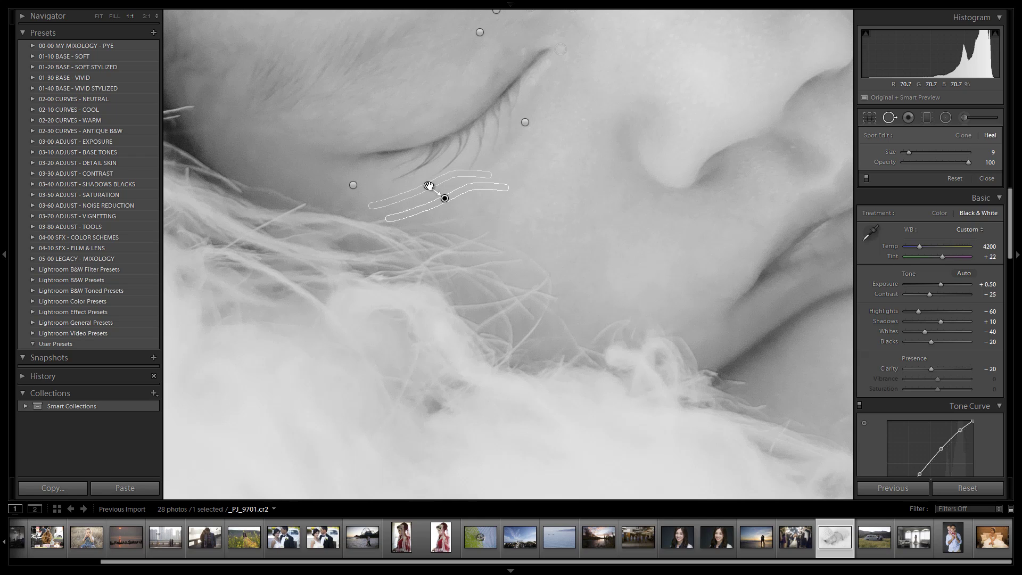
{"action": "left_click_drag", "start_coordinate": [430, 187], "coordinate": [435, 191]}
{"action": "key", "text": "Escape"}
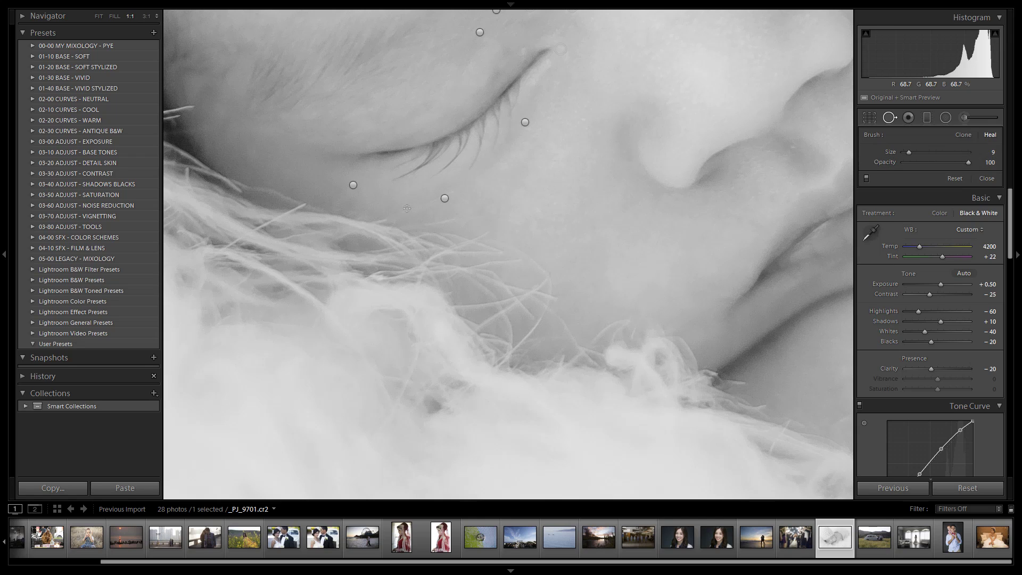
Heal the remaining speck on the cheek below the lower lashes, check the retouching without the spot overlays, and return to the full-photo view.
{"action": "left_click", "coordinate": [407, 208]}
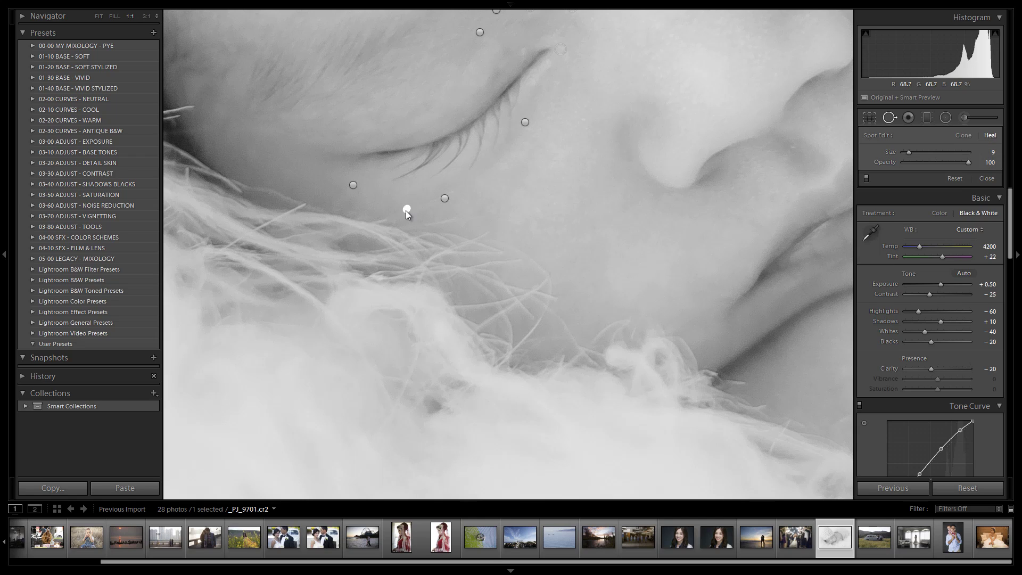
{"action": "left_click", "coordinate": [889, 118]}
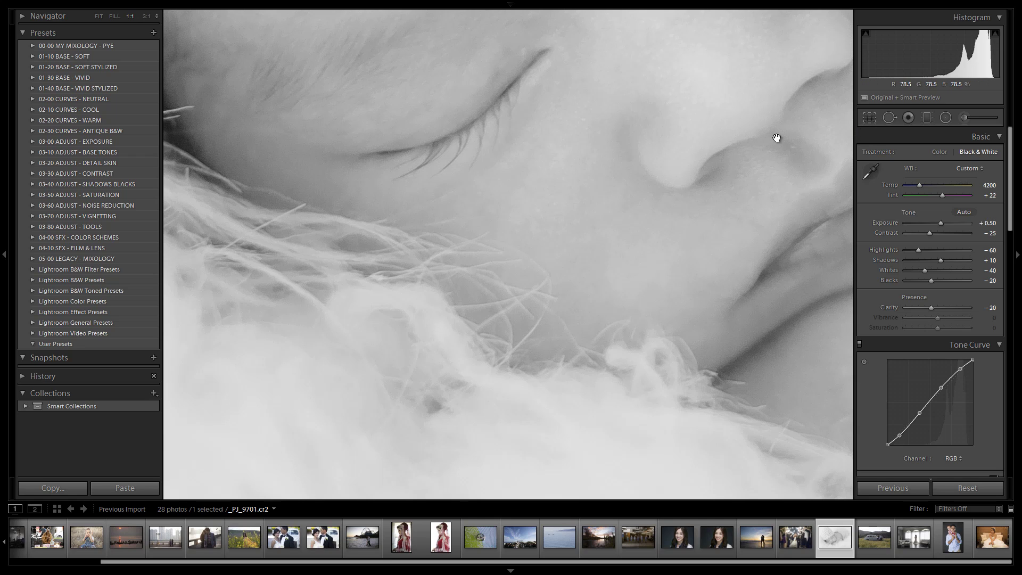
{"action": "left_click", "coordinate": [889, 118]}
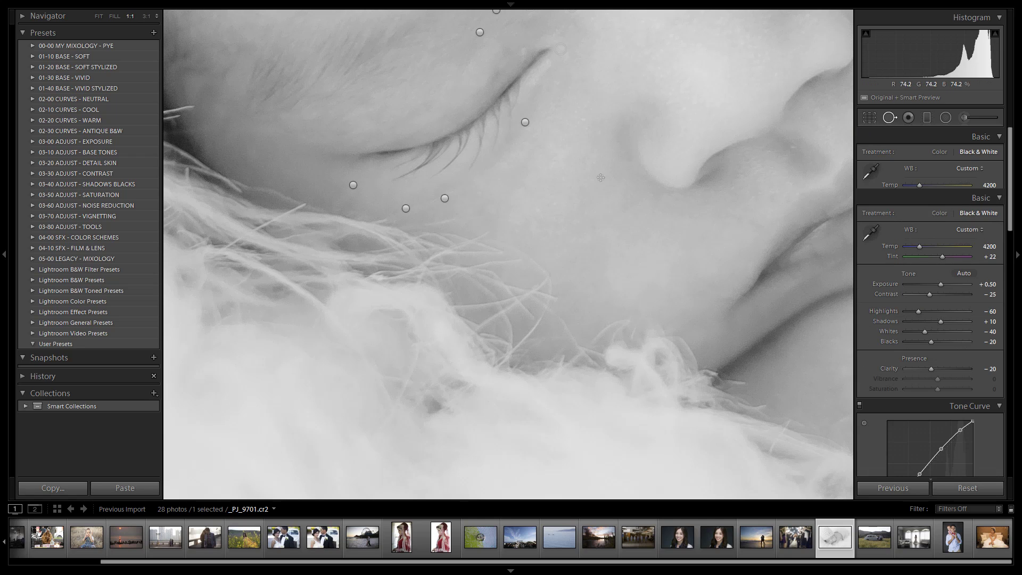
{"action": "left_click", "coordinate": [447, 198]}
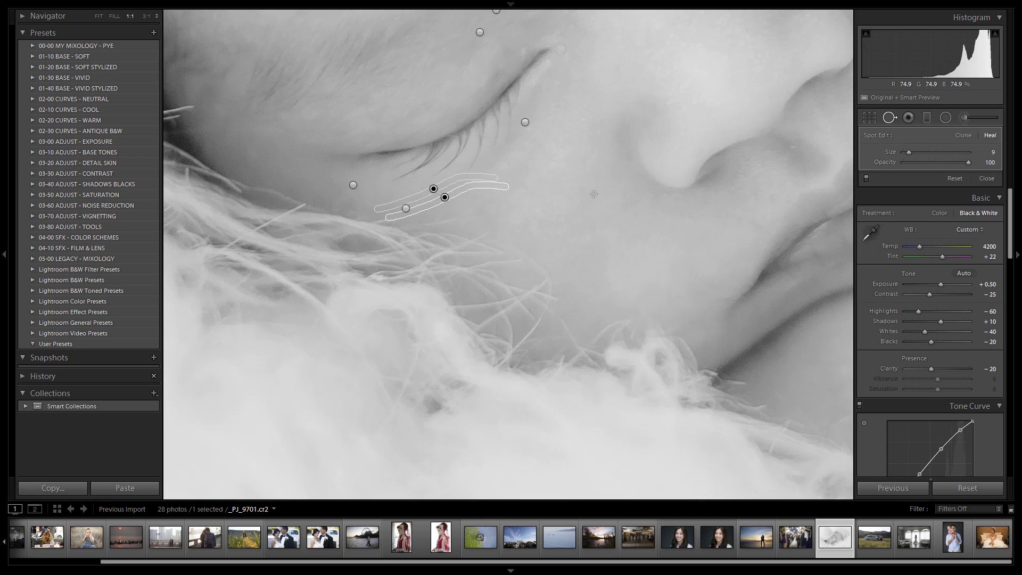
{"action": "left_click", "coordinate": [892, 116]}
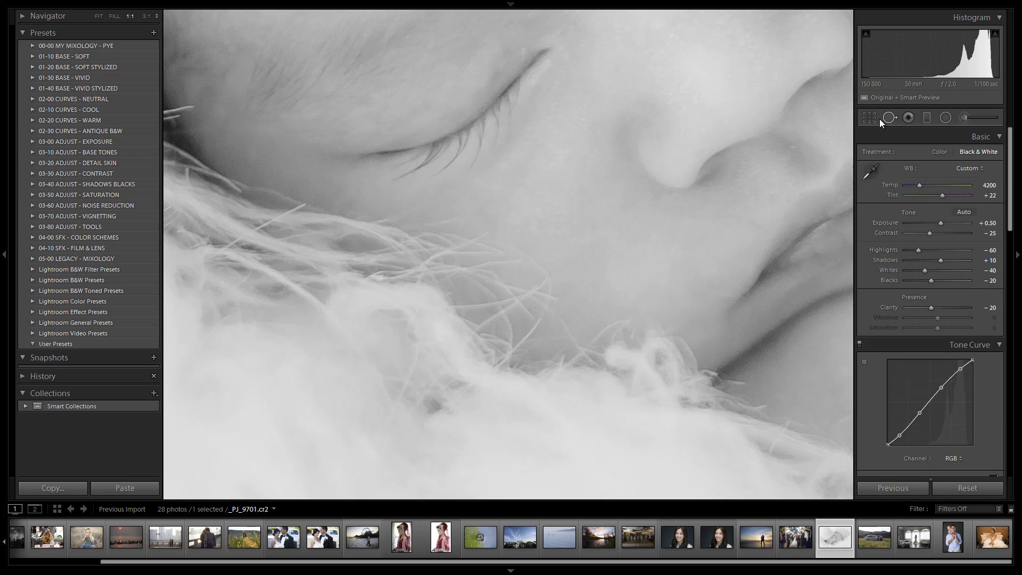
{"action": "left_click", "coordinate": [652, 181]}
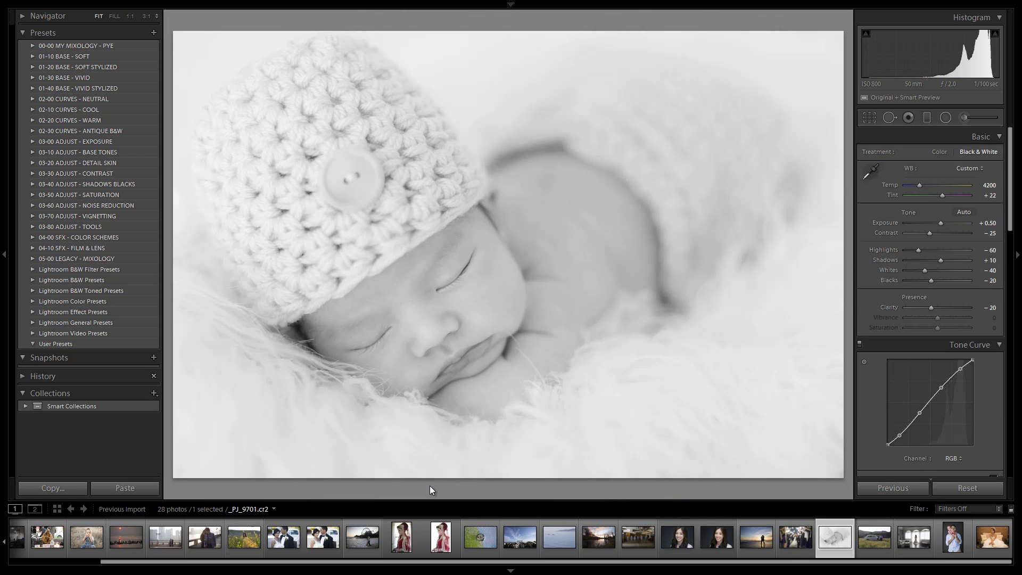
Compare the finished black and white portrait with its unedited original by switching repeatedly between the before and after views.
{"action": "key", "text": "backslash"}
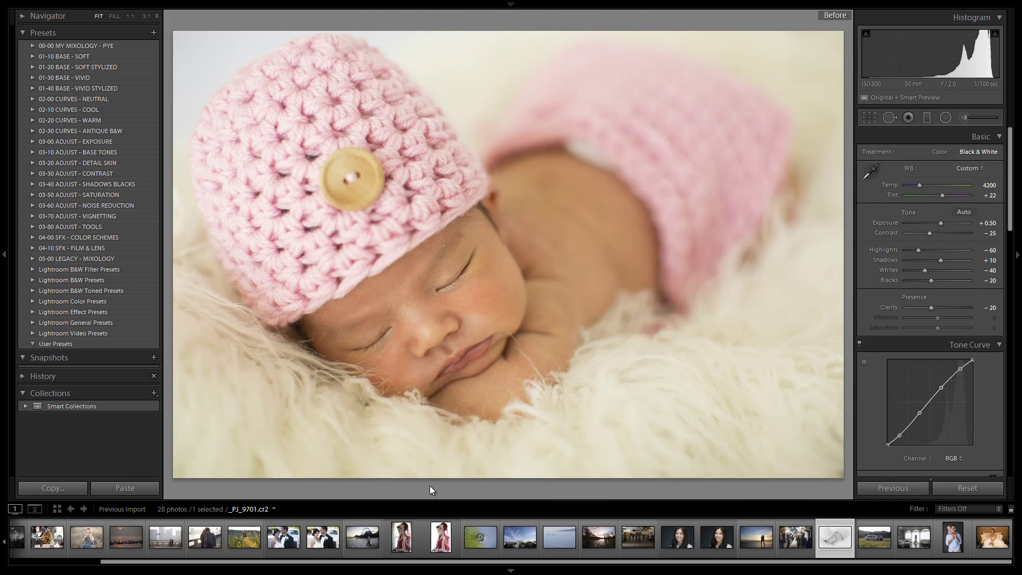
{"action": "key", "text": "backslash"}
{"action": "key", "text": "backslash"}
{"action": "key", "text": "backslash"}
{"action": "key", "text": "backslash"}
{"action": "key", "text": "backslash"}
{"action": "key", "text": "backslash"}
{"action": "key", "text": "backslash"}
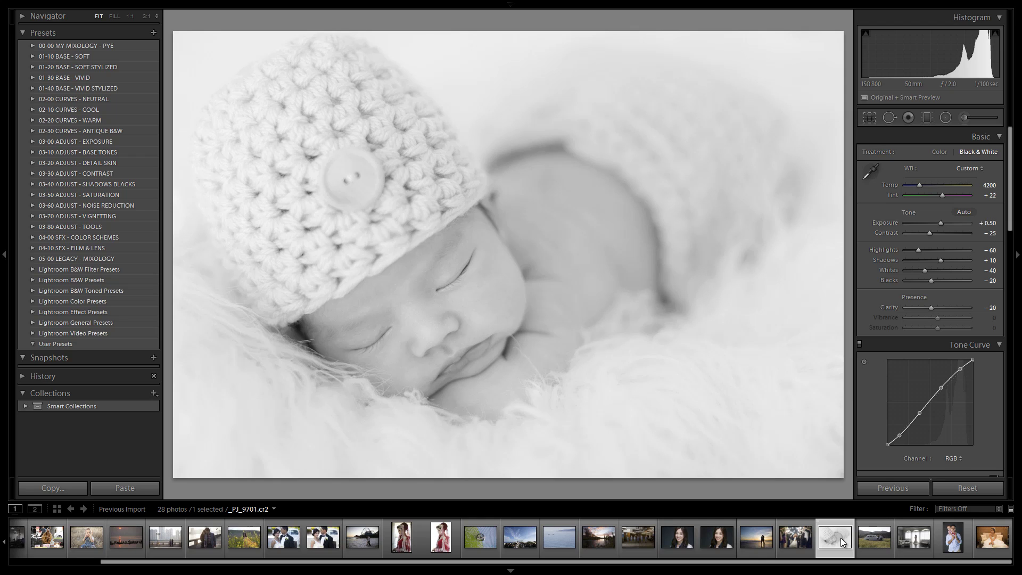
Create a virtual copy of the edited portrait, reset the first of the two versions and convert it to plain black and white.
{"action": "key", "text": "ctrl+apostrophe"}
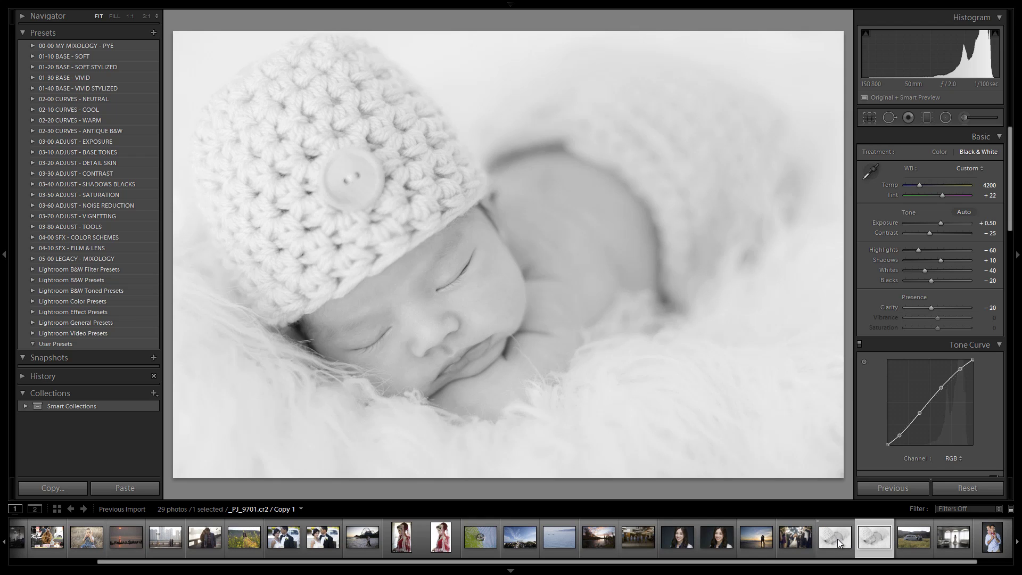
{"action": "left_click", "coordinate": [838, 539]}
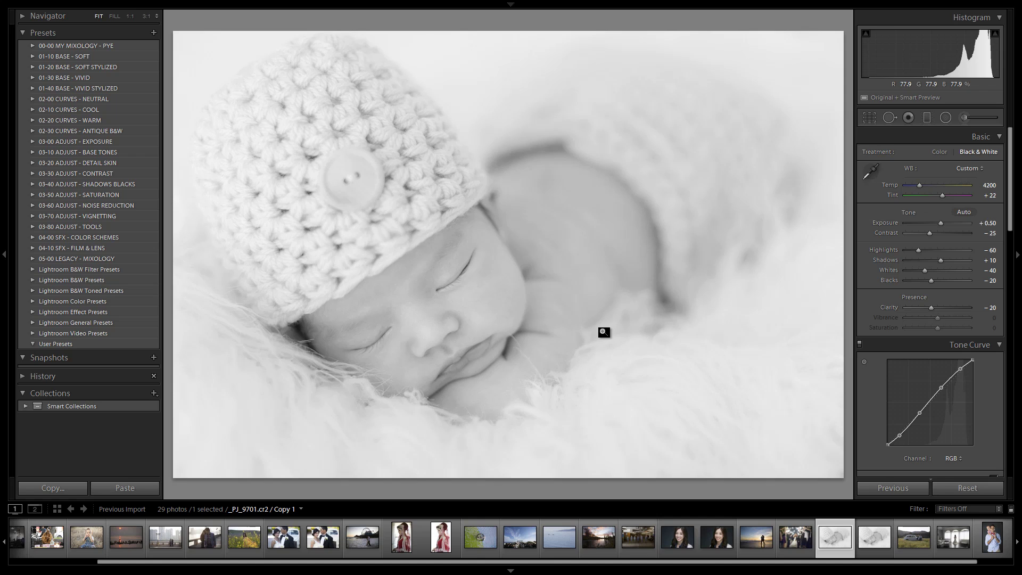
{"action": "key", "text": "ctrl+shift+r"}
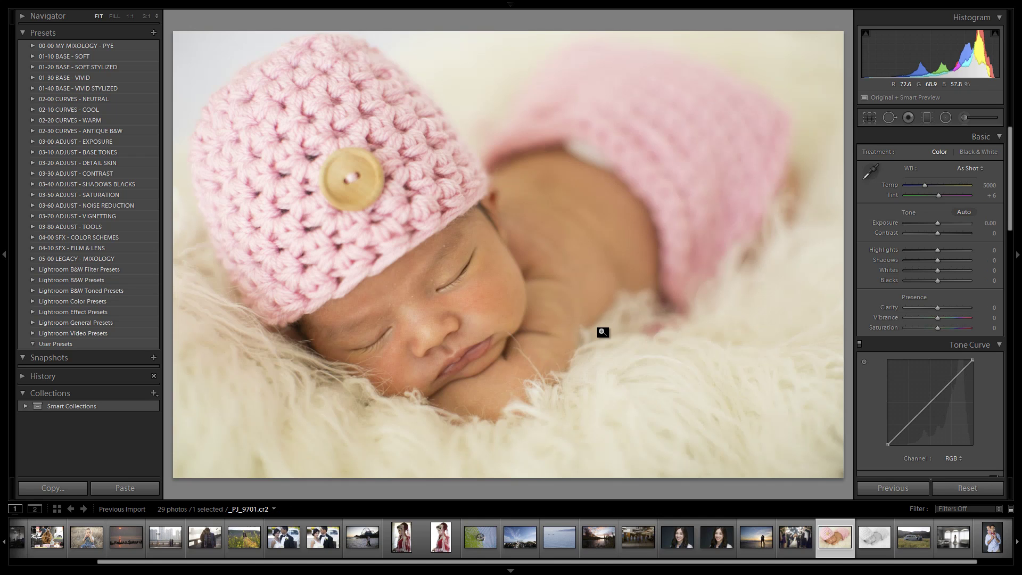
{"action": "key", "text": "v"}
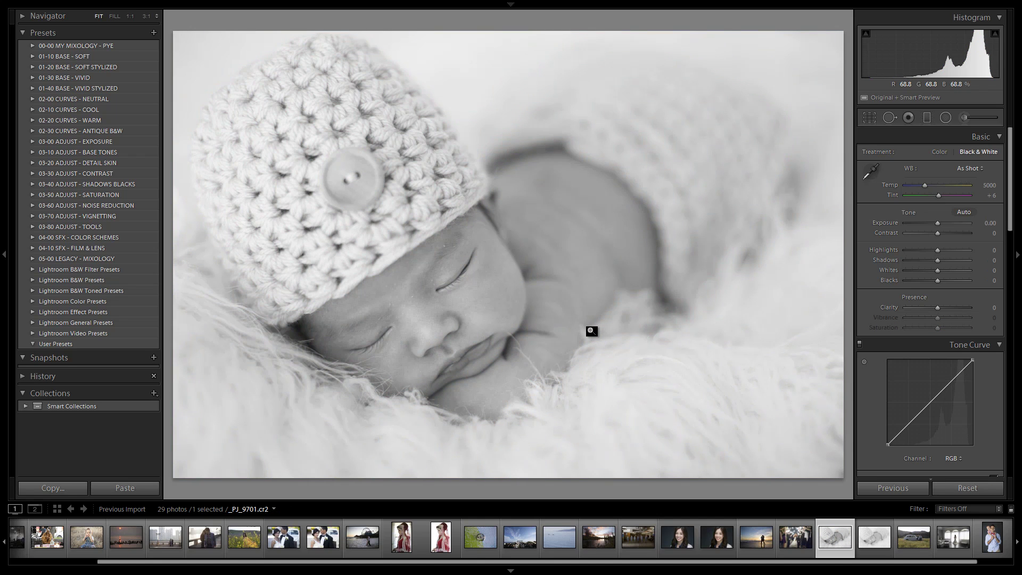
Compare the fully edited portrait with the plain black and white version by switching back and forth between the two photos.
{"action": "key", "text": "Right"}
{"action": "key", "text": "ctrl+apostrophe"}
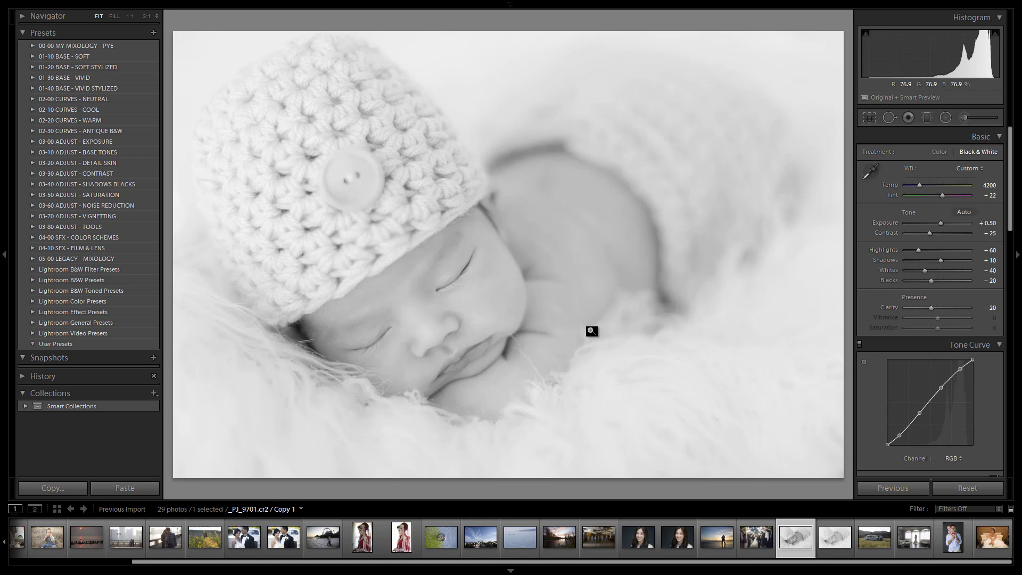
{"action": "key", "text": "Right"}
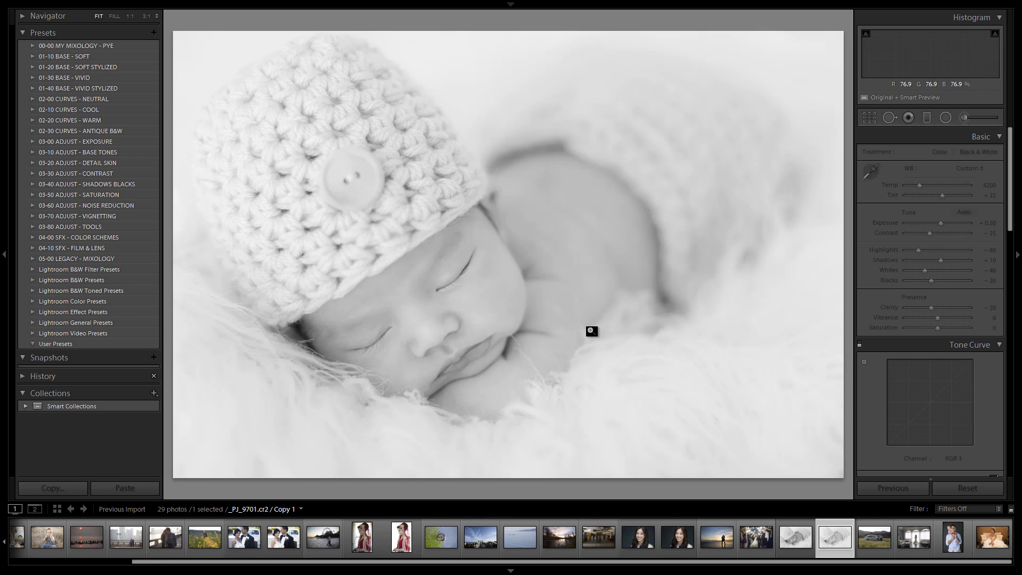
{"action": "key", "text": "Left"}
{"action": "key", "text": "Right"}
{"action": "key", "text": "Left"}
{"action": "key", "text": "Right"}
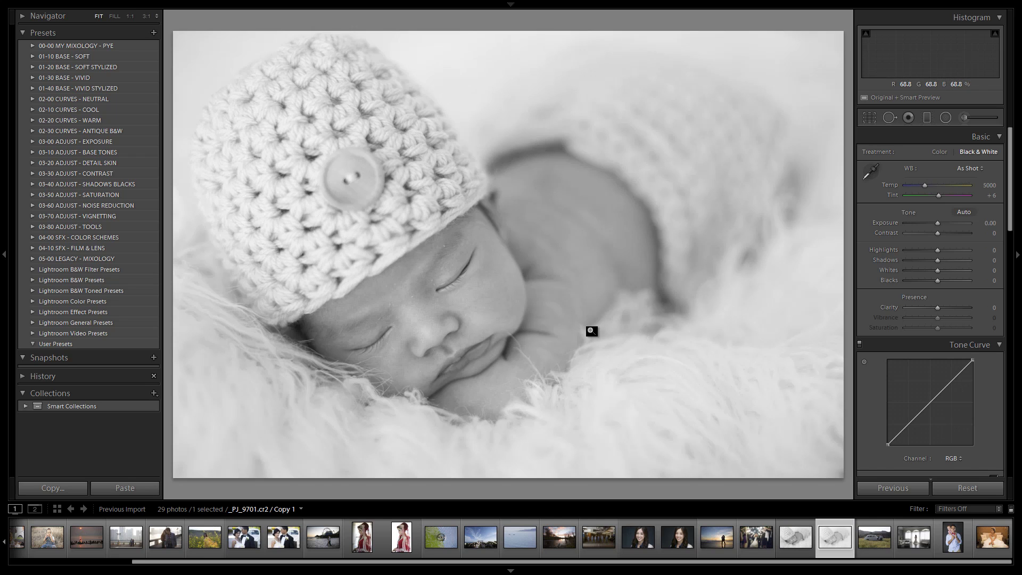